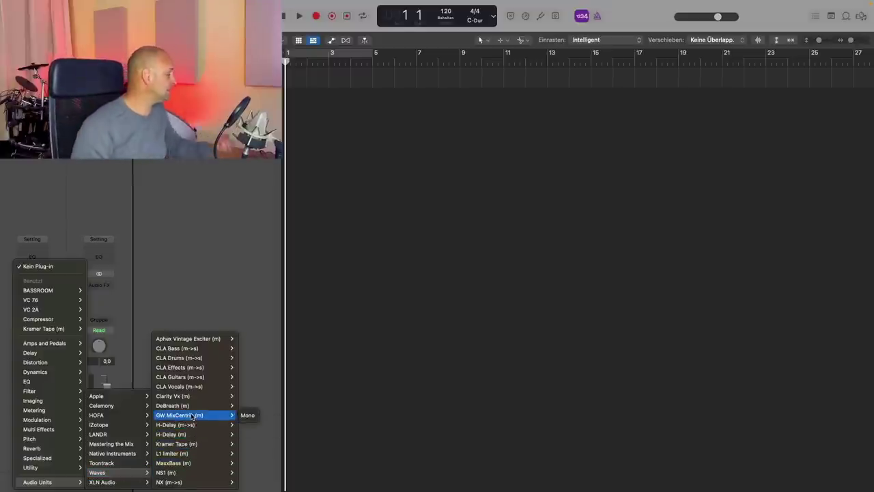
Insert the mono Waves DeBreath plug-in on the Audio 1 channel, show its interface over the empty arrangement, and close its window.
{"action": "mouse_move", "coordinate": [191, 409]}
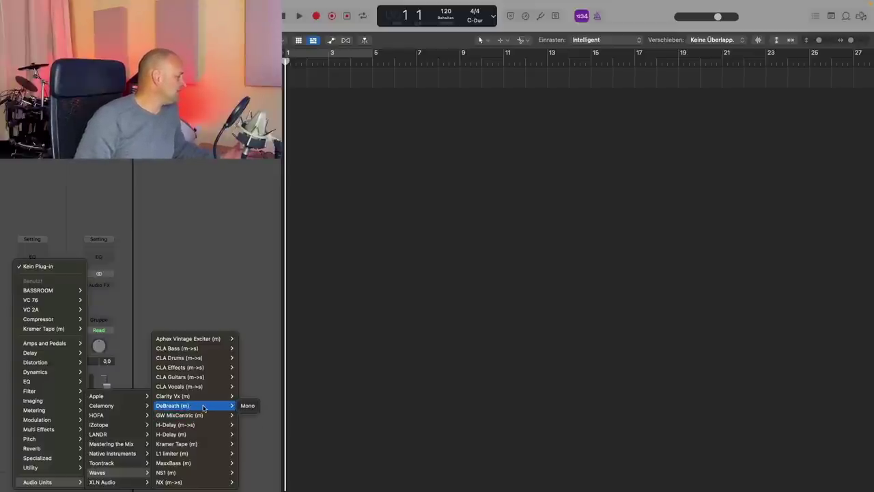
{"action": "left_click", "coordinate": [245, 407]}
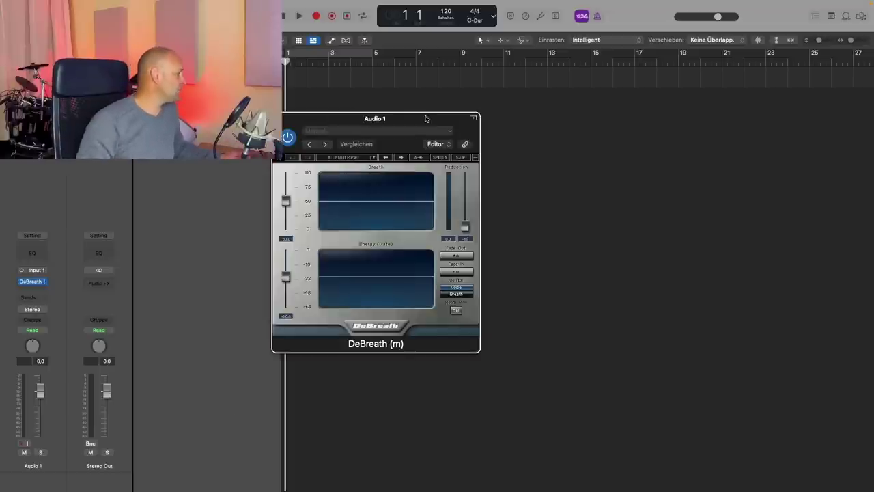
{"action": "left_click_drag", "start_coordinate": [407, 121], "coordinate": [639, 145]}
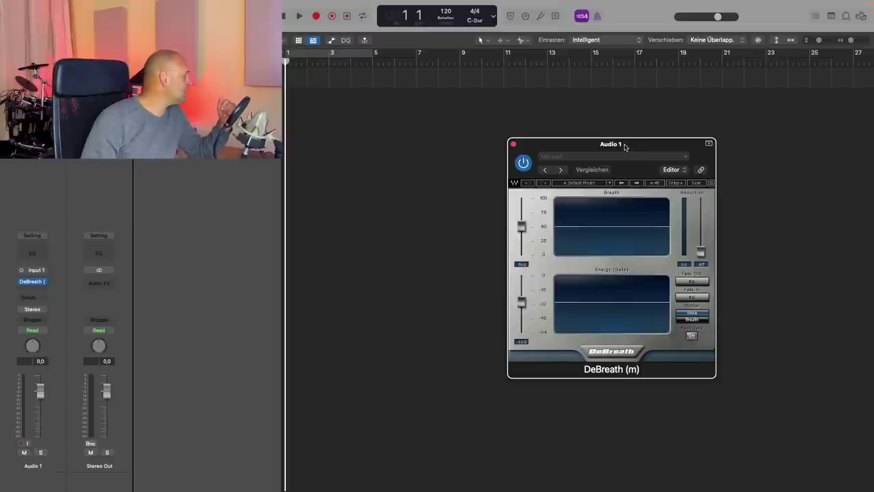
{"action": "left_click", "coordinate": [514, 145]}
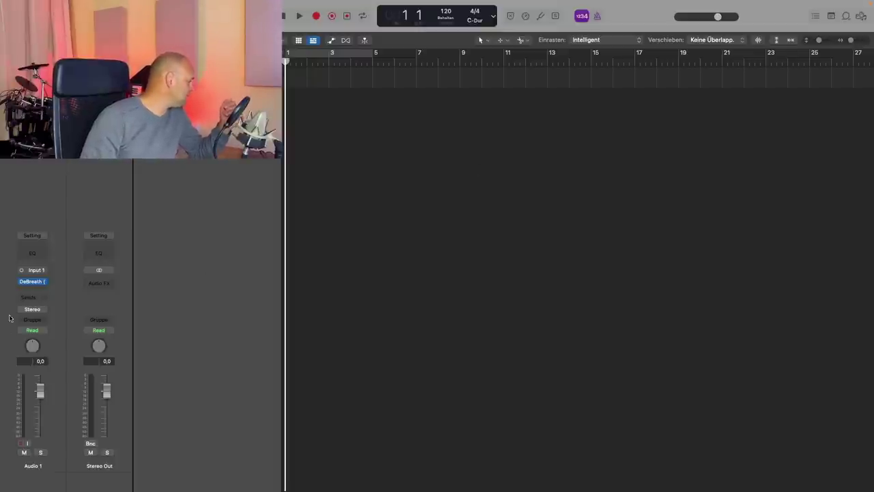
Add the mono Waves Clarity Vx plug-in below DeBreath on Audio 1, show its interface, and close its window.
{"action": "left_click", "coordinate": [41, 281]}
{"action": "mouse_move", "coordinate": [61, 482]}
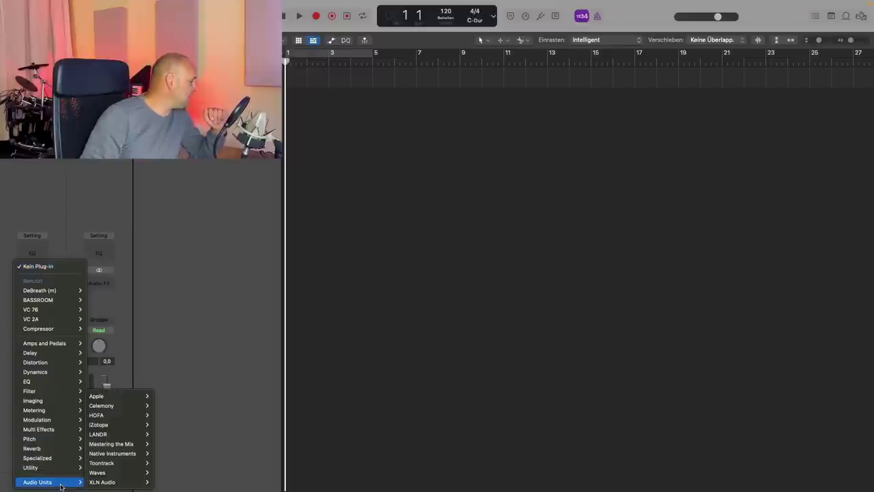
{"action": "mouse_move", "coordinate": [140, 476]}
{"action": "mouse_move", "coordinate": [195, 423]}
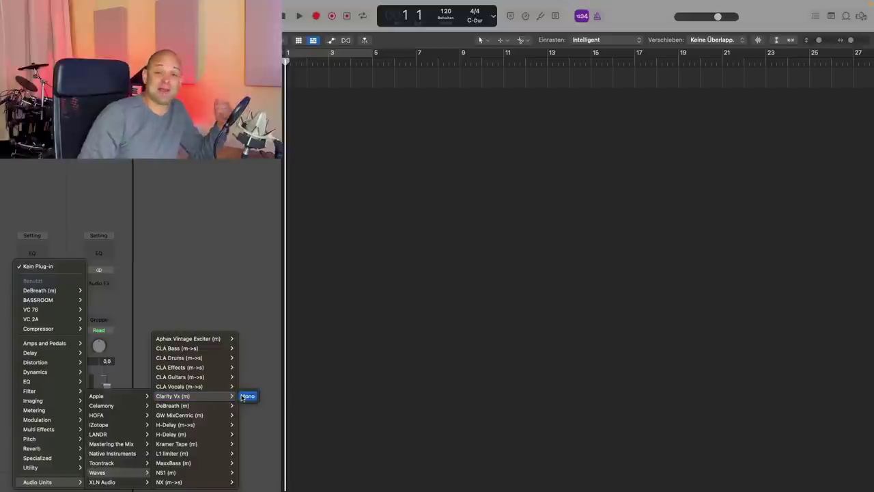
{"action": "left_click", "coordinate": [242, 397]}
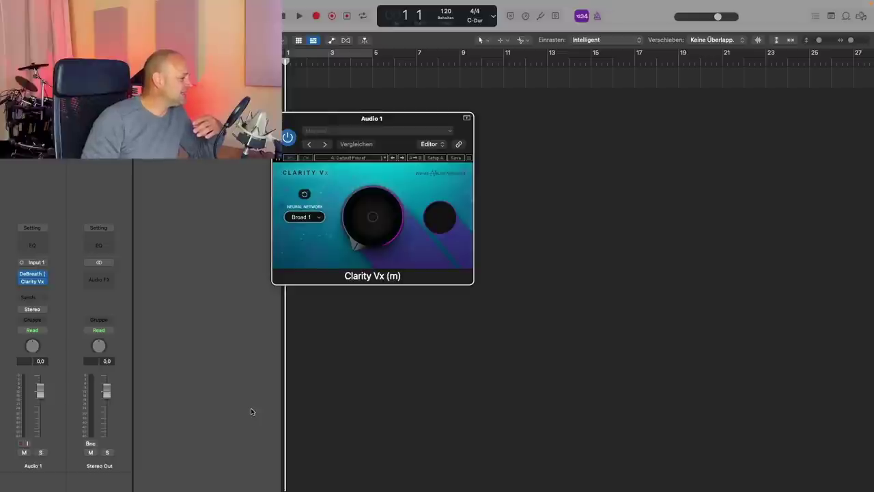
{"action": "left_click_drag", "start_coordinate": [376, 123], "coordinate": [589, 183]}
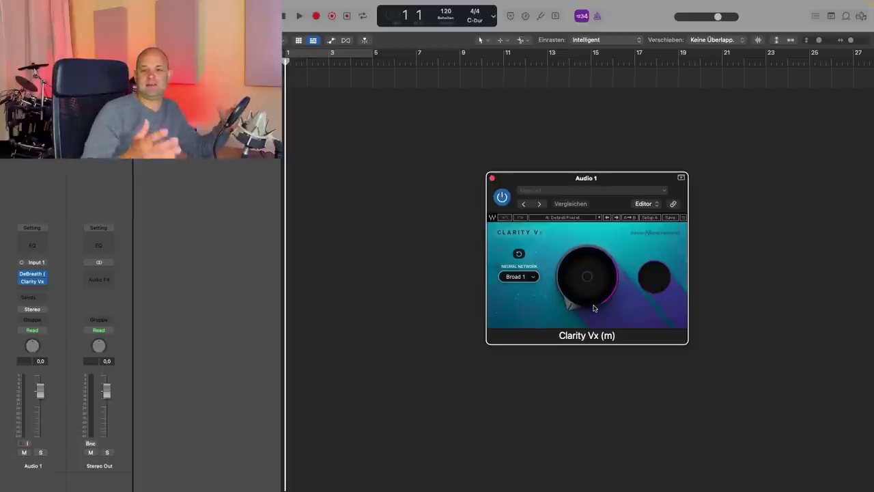
{"action": "left_click", "coordinate": [491, 177]}
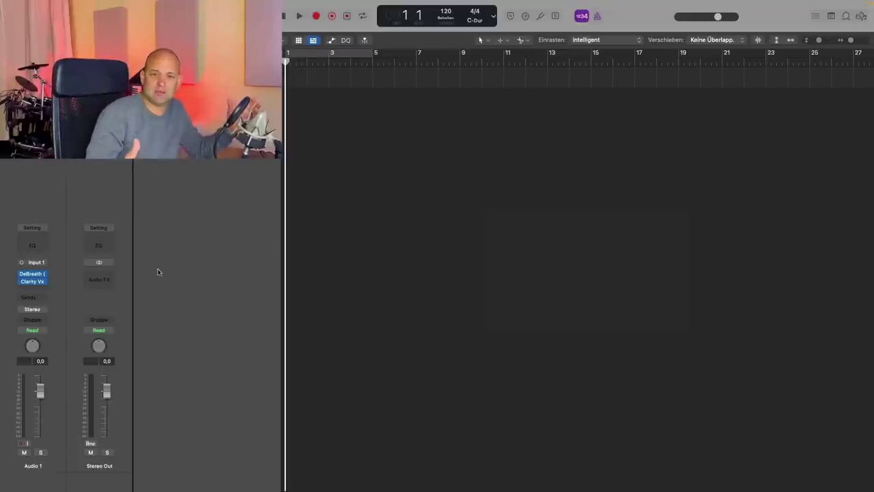
Add the mono Waves Kramer Tape plug-in below Clarity Vx on Audio 1, show its interface, and close its window.
{"action": "left_click", "coordinate": [43, 289]}
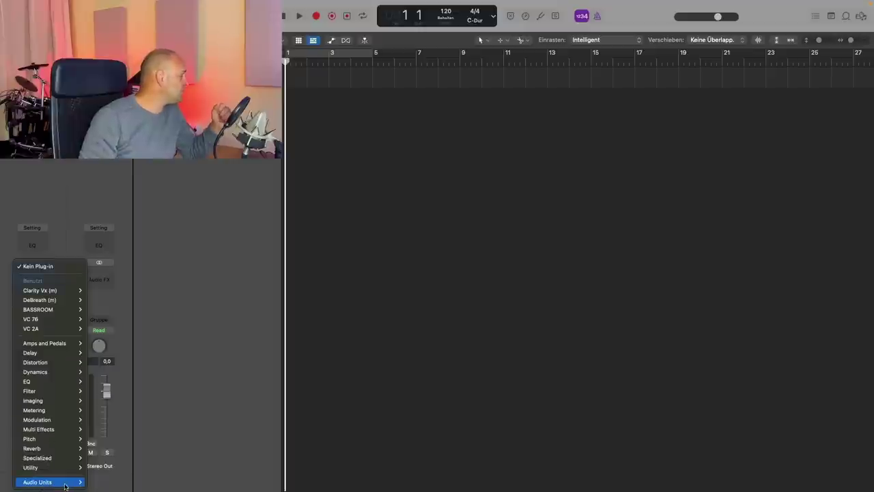
{"action": "mouse_move", "coordinate": [37, 481]}
{"action": "mouse_move", "coordinate": [127, 482]}
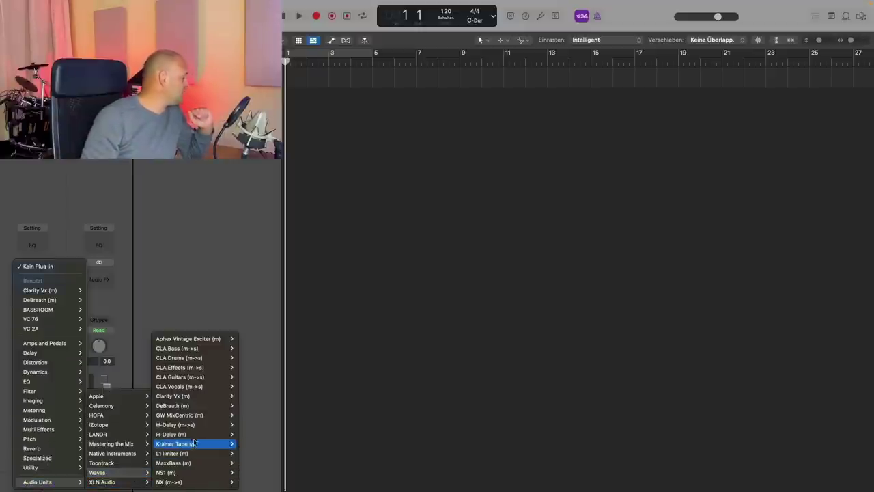
{"action": "mouse_move", "coordinate": [195, 433]}
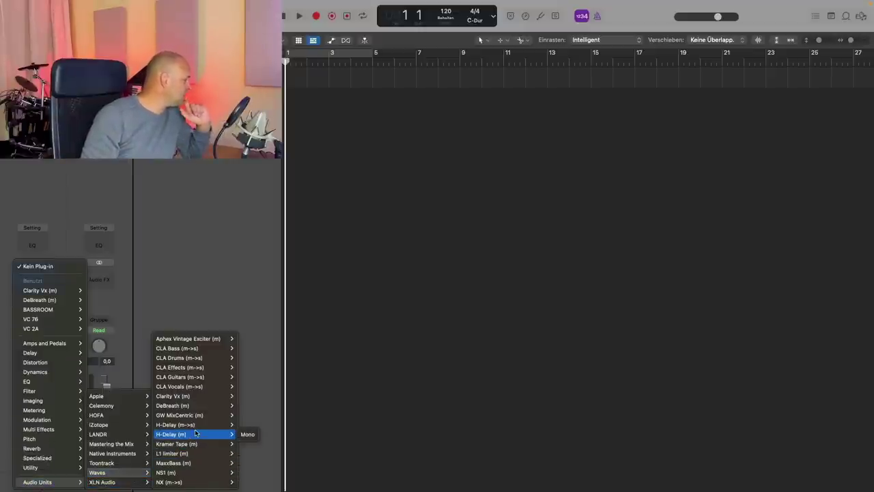
{"action": "left_click", "coordinate": [246, 443]}
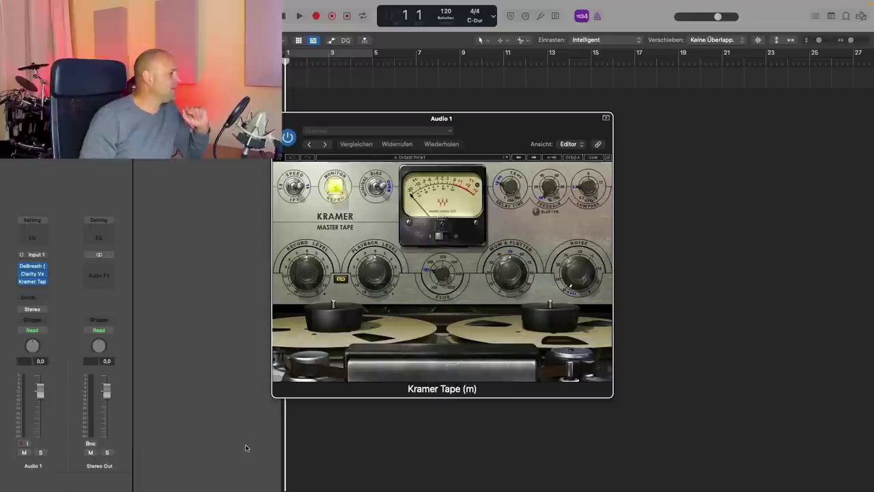
{"action": "left_click_drag", "start_coordinate": [485, 129], "coordinate": [623, 141]}
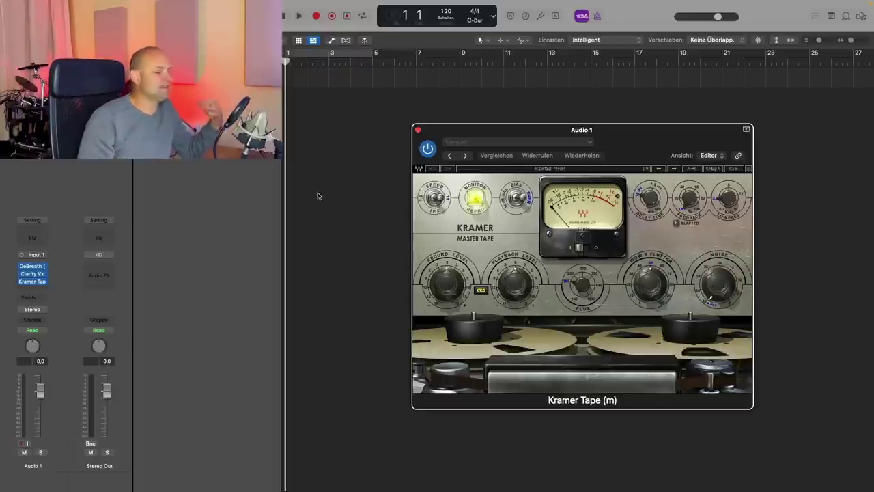
{"action": "left_click", "coordinate": [418, 129]}
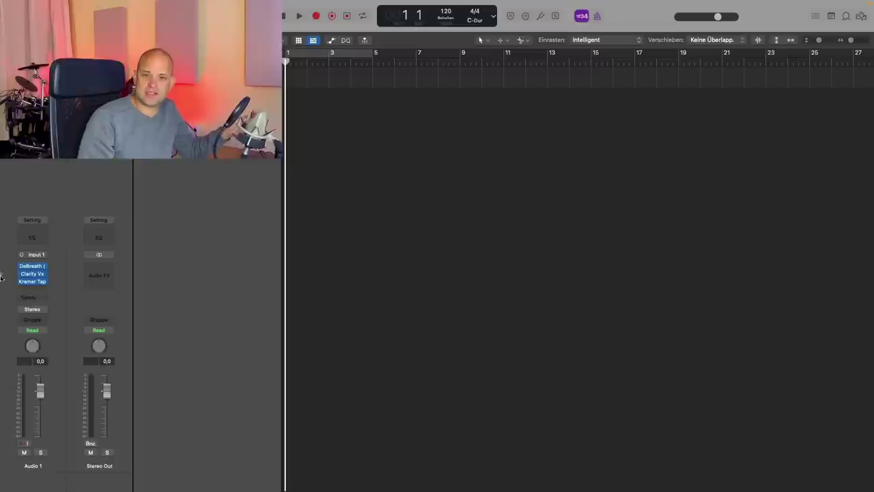
Remove the DeBreath, Clarity Vx and Kramer Tape plug-ins from the Audio 1 channel.
{"action": "left_click", "coordinate": [44, 267]}
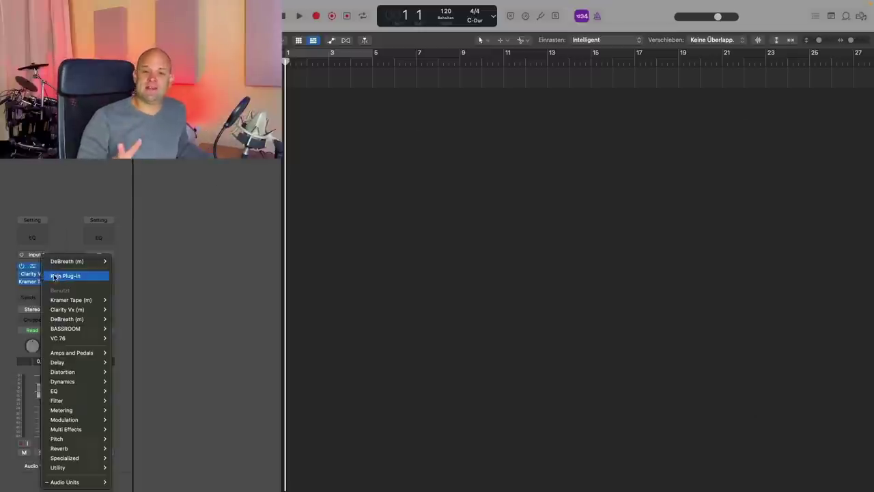
{"action": "left_click", "coordinate": [54, 277]}
{"action": "left_click", "coordinate": [48, 275]}
{"action": "left_click", "coordinate": [46, 276]}
{"action": "left_click", "coordinate": [43, 282]}
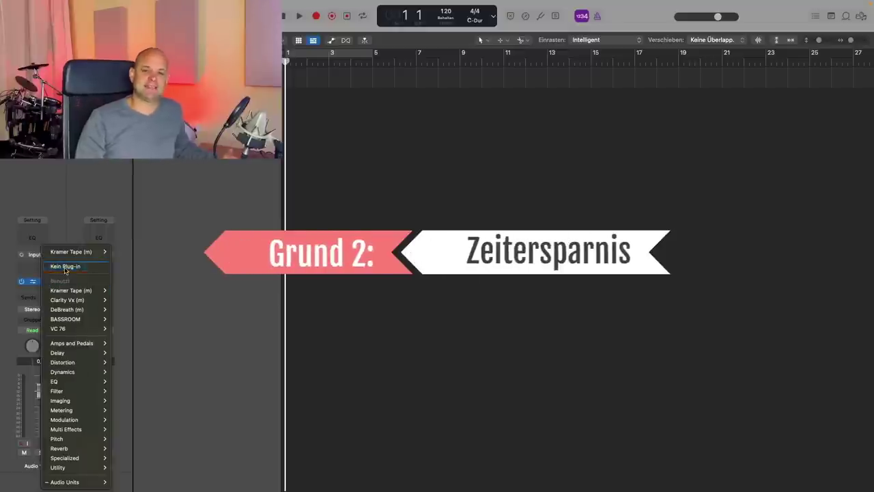
{"action": "left_click", "coordinate": [54, 270]}
Insert the built-in mono Compressor on Audio 1 and move its window clear of the channel strips.
{"action": "left_click", "coordinate": [44, 285]}
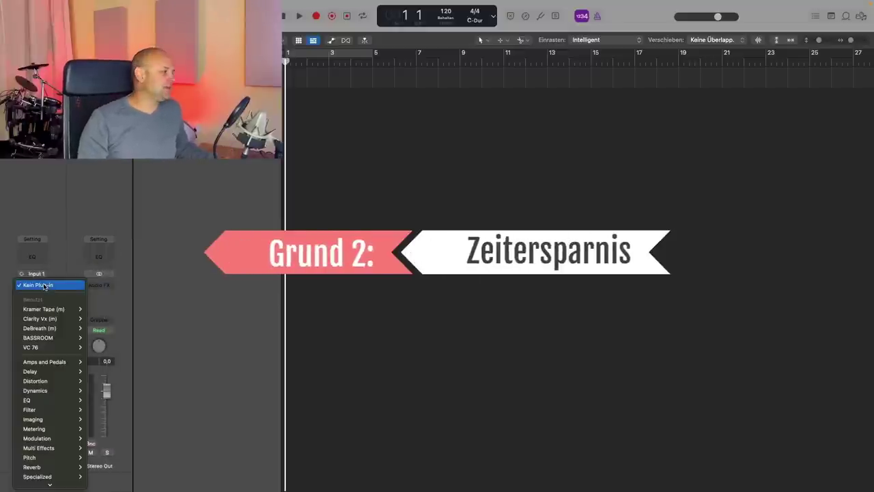
{"action": "mouse_move", "coordinate": [61, 390]}
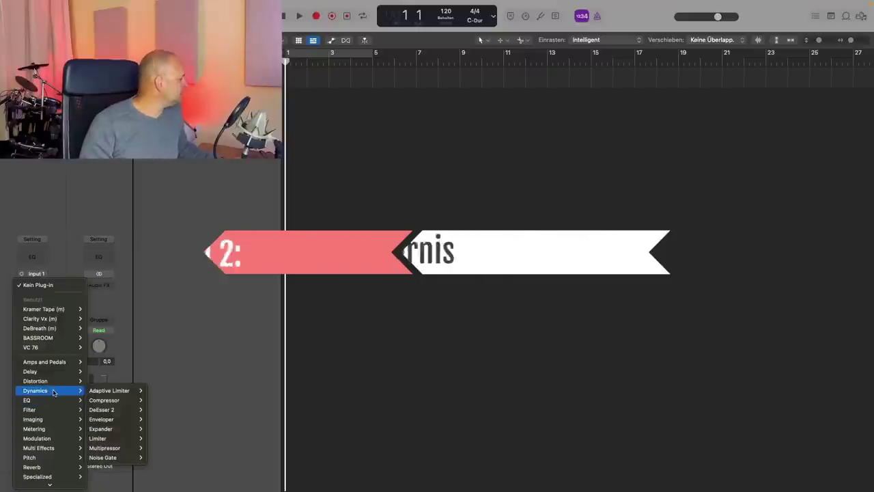
{"action": "mouse_move", "coordinate": [99, 400]}
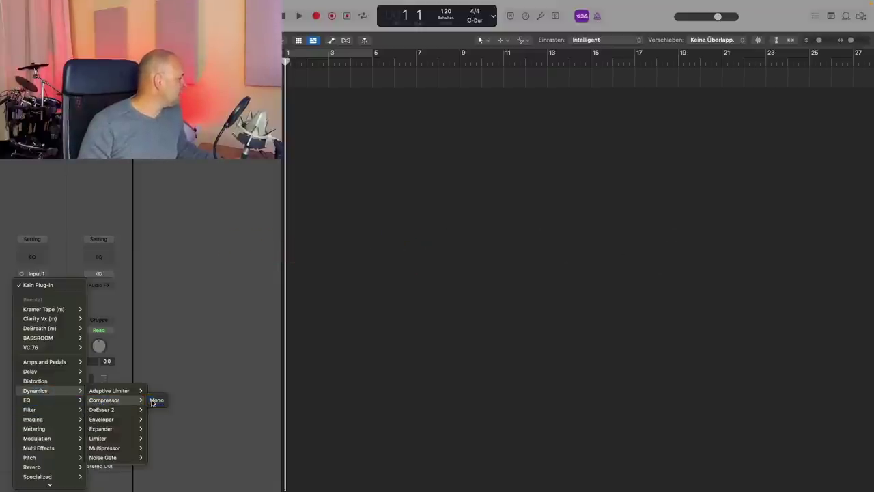
{"action": "left_click", "coordinate": [146, 400]}
{"action": "left_click_drag", "start_coordinate": [457, 123], "coordinate": [703, 119]}
Step through the Compressor's circuit models from Classic VCA to Vintage Opto, and leave space beside its window for another plug-in.
{"action": "left_click", "coordinate": [649, 164]}
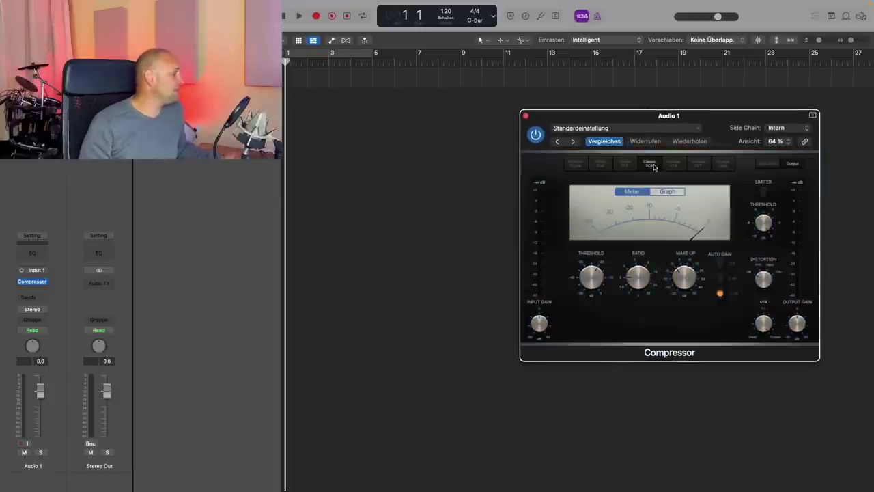
{"action": "left_click", "coordinate": [669, 167]}
{"action": "left_click", "coordinate": [698, 165]}
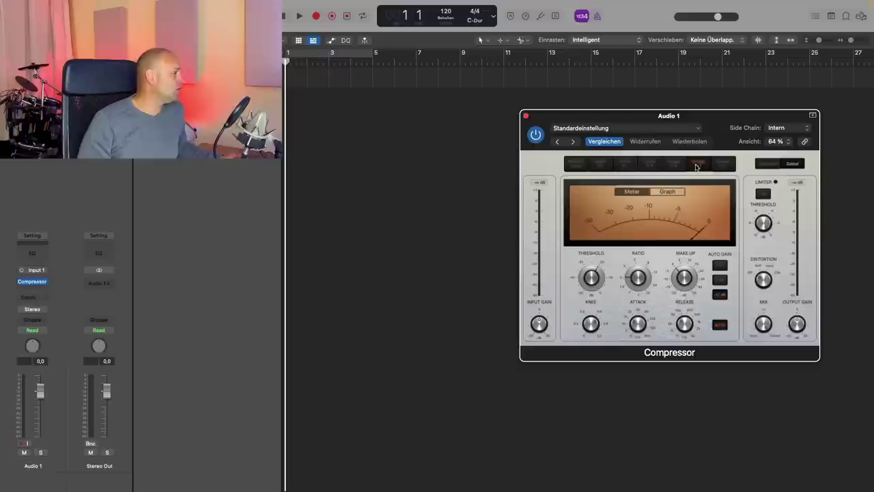
{"action": "left_click", "coordinate": [723, 165]}
{"action": "left_click_drag", "start_coordinate": [741, 122], "coordinate": [782, 125]}
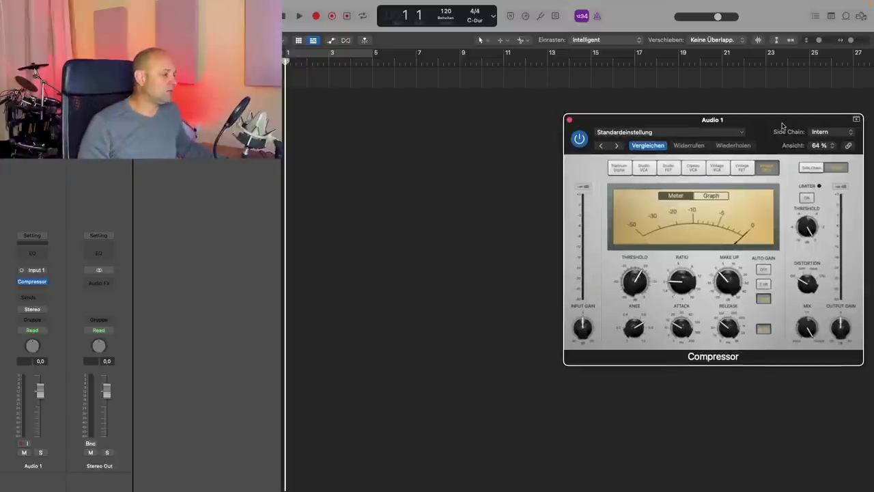
Add the mono Native Instruments VC 2A plug-in below the Compressor on Audio 1 and place its window beside the Compressor's.
{"action": "left_click", "coordinate": [43, 291]}
{"action": "mouse_move", "coordinate": [68, 484]}
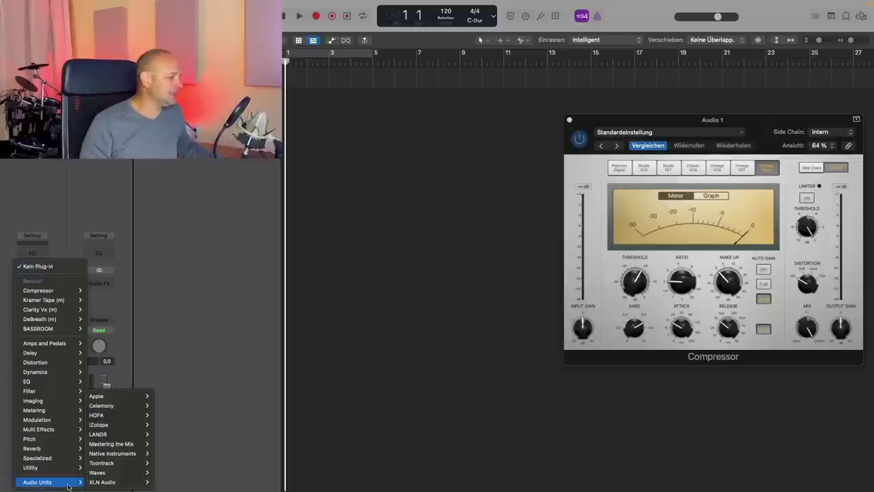
{"action": "mouse_move", "coordinate": [137, 456]}
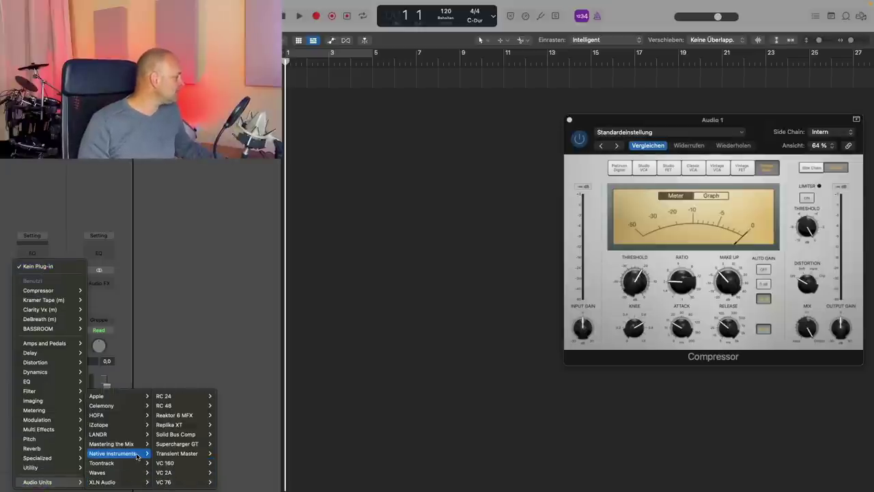
{"action": "mouse_move", "coordinate": [181, 471]}
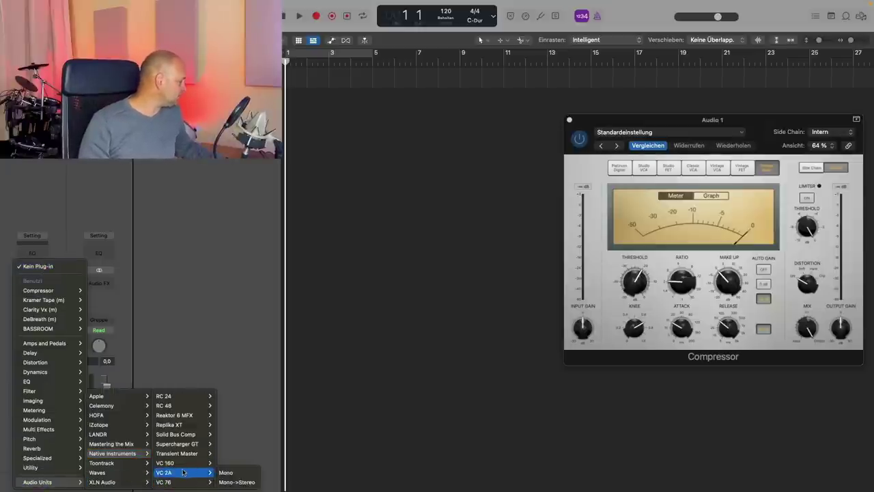
{"action": "left_click", "coordinate": [224, 473]}
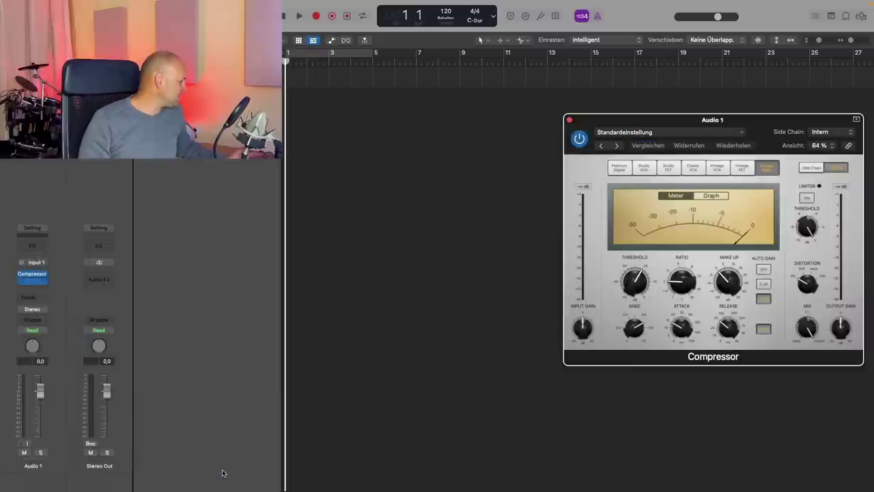
{"action": "left_click_drag", "start_coordinate": [493, 132], "coordinate": [430, 203]}
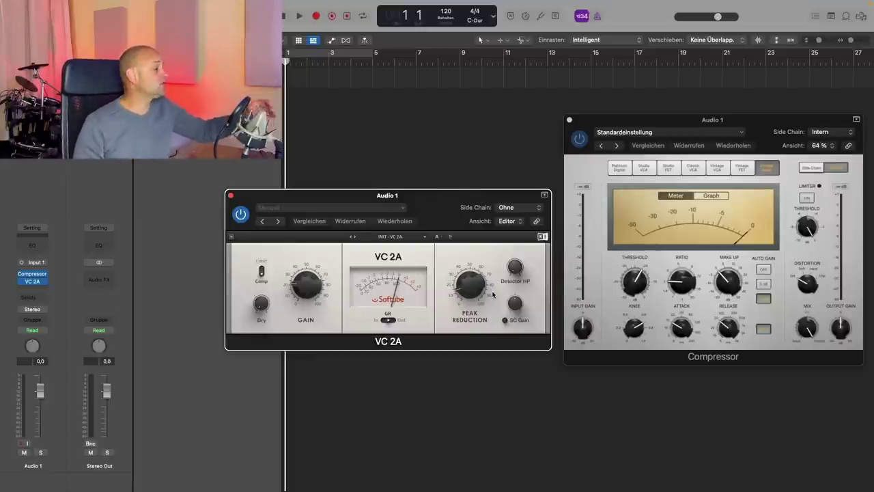
Compare the Compressor's Vintage VCA and Vintage FET models alongside the VC 2A, and return to Vintage Opto.
{"action": "left_click", "coordinate": [742, 170]}
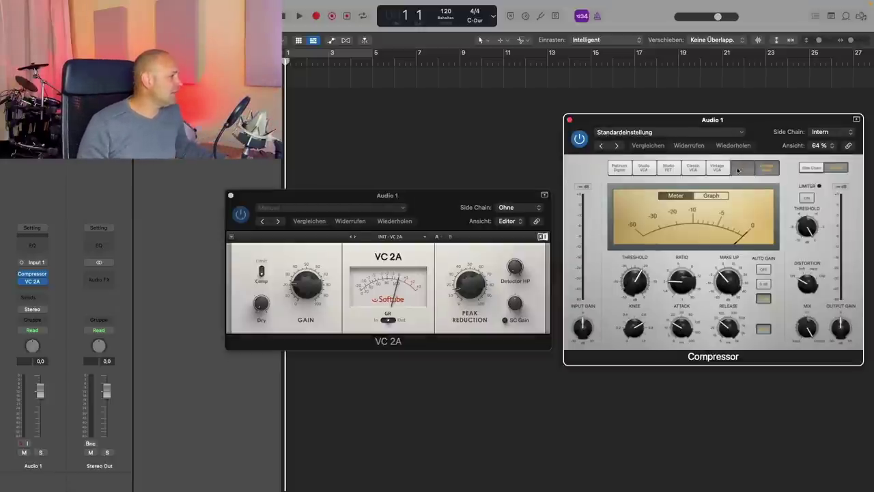
{"action": "left_click", "coordinate": [719, 169]}
{"action": "left_click", "coordinate": [743, 170]}
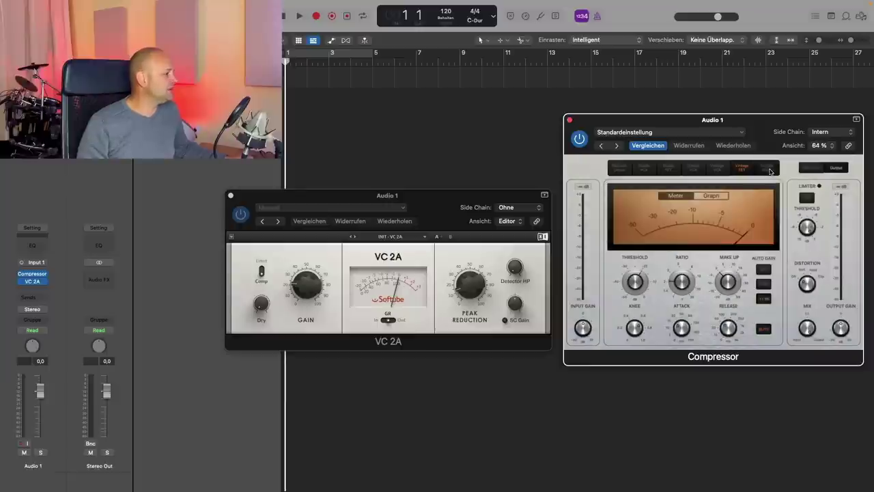
{"action": "left_click", "coordinate": [770, 171]}
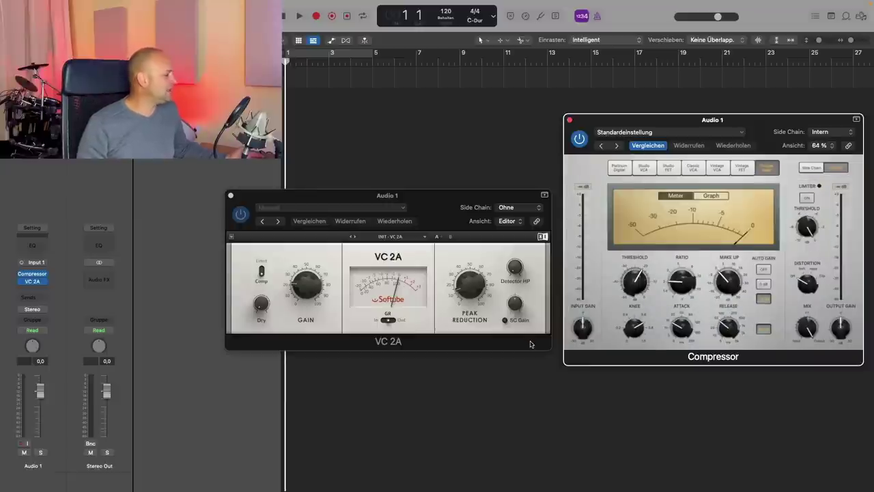
Set the VC 2A's Peak Reduction to 45.0 % and close both plug-in windows.
{"action": "left_click", "coordinate": [472, 288]}
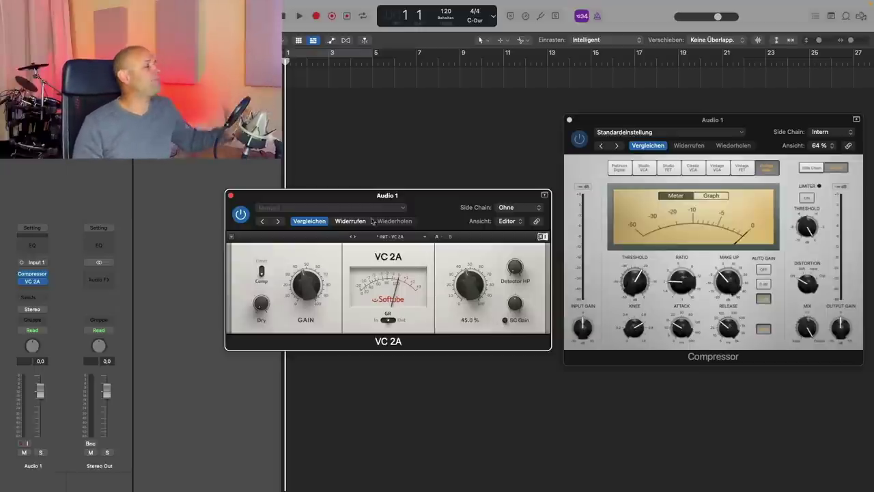
{"action": "left_click", "coordinate": [231, 195]}
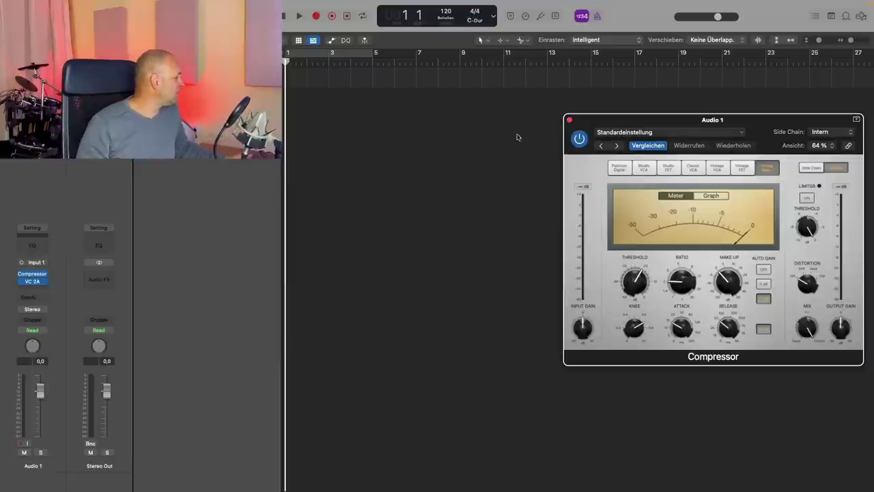
{"action": "left_click", "coordinate": [568, 121]}
Remove the VC 2A and Compressor plug-ins from the Audio 1 channel.
{"action": "left_click", "coordinate": [43, 281]}
{"action": "mouse_move", "coordinate": [59, 290]}
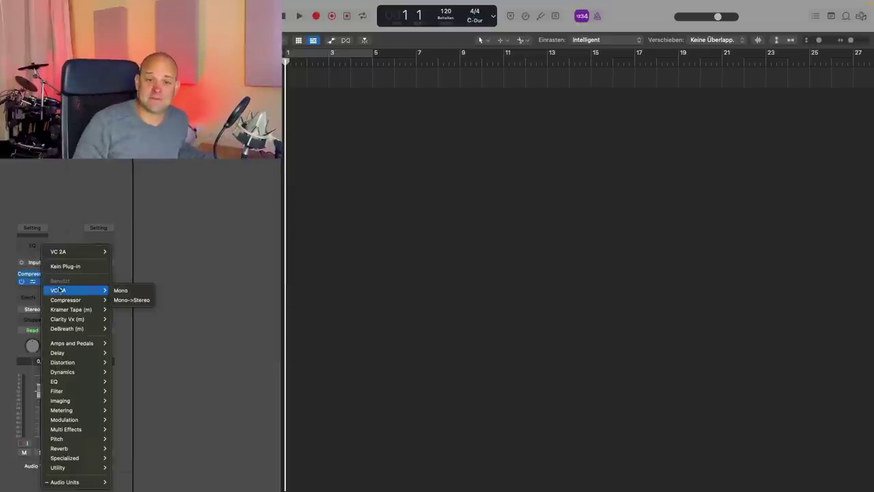
{"action": "left_click", "coordinate": [64, 266]}
{"action": "left_click", "coordinate": [47, 281]}
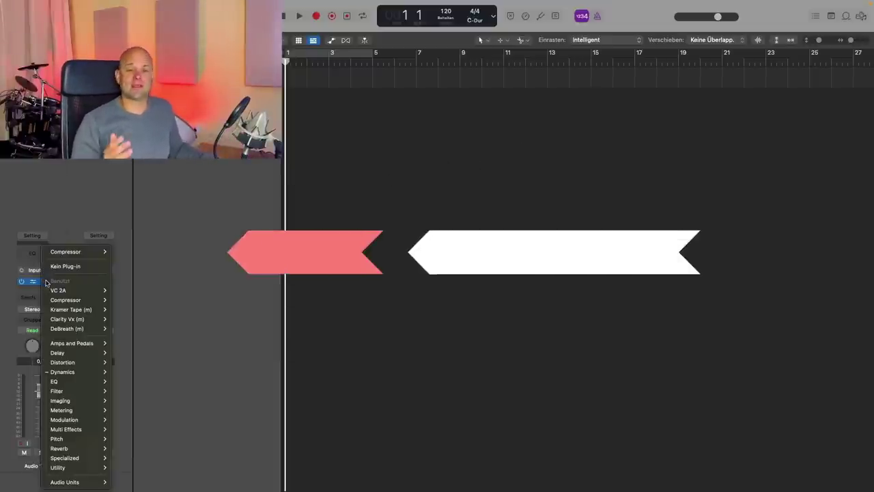
{"action": "left_click", "coordinate": [65, 265]}
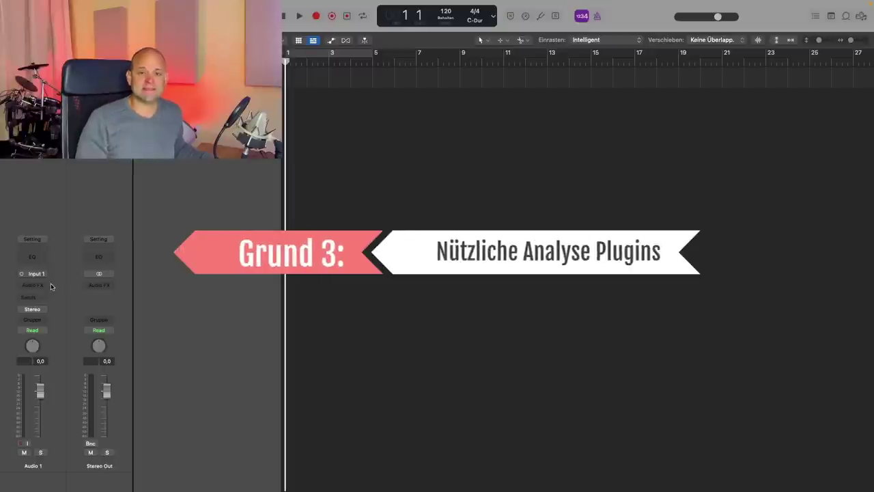
Add the mono Mastering the Mix BASSROOM plug-in to Audio 1 and place its window in the middle of the empty arrange area.
{"action": "left_click", "coordinate": [49, 285]}
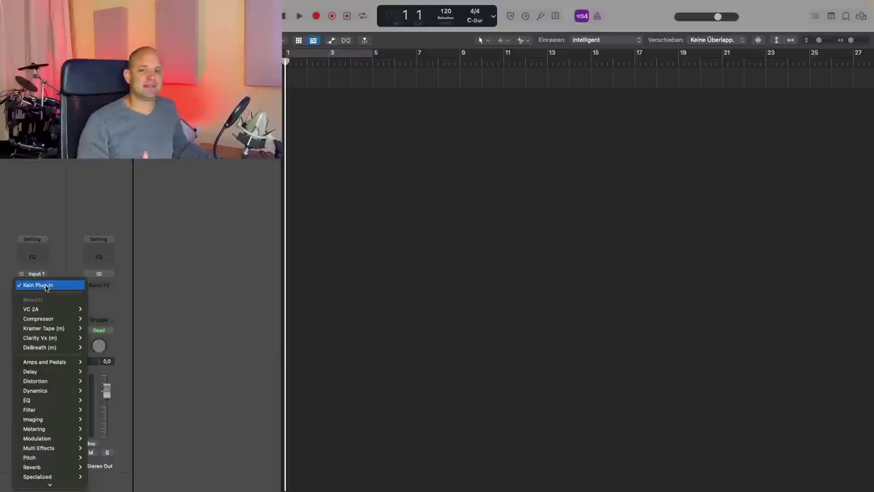
{"action": "mouse_move", "coordinate": [48, 482]}
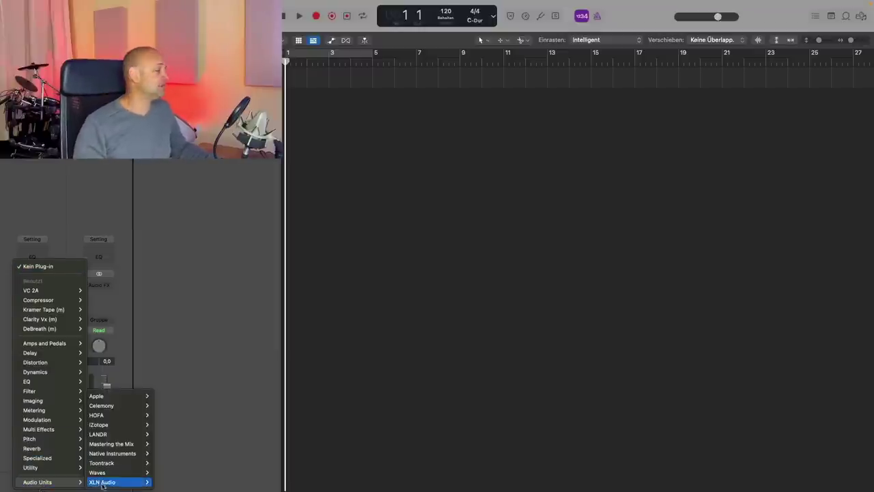
{"action": "mouse_move", "coordinate": [116, 444]}
{"action": "mouse_move", "coordinate": [172, 453]}
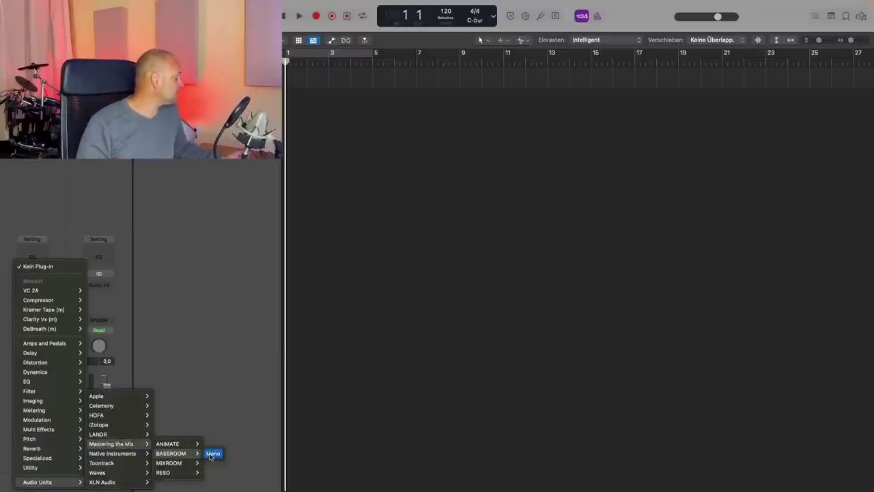
{"action": "left_click", "coordinate": [212, 453]}
{"action": "left_click_drag", "start_coordinate": [315, 120], "coordinate": [485, 89]}
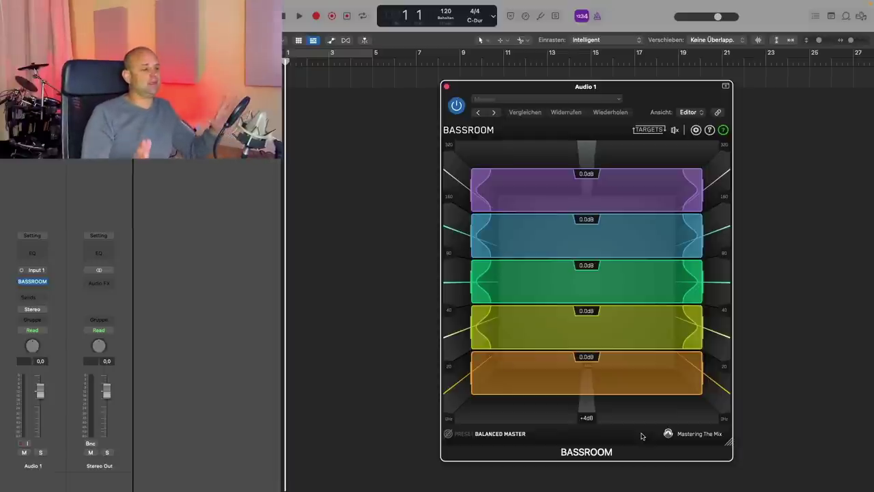
Boost BASSROOM's lowest band to +1.3 dB and 40–80 Hz slightly, cut the 20–40 Hz and 80–160 Hz bands, and close the plug-in window.
{"action": "left_click_drag", "start_coordinate": [595, 393], "coordinate": [592, 378]}
{"action": "left_click_drag", "start_coordinate": [574, 339], "coordinate": [581, 355]}
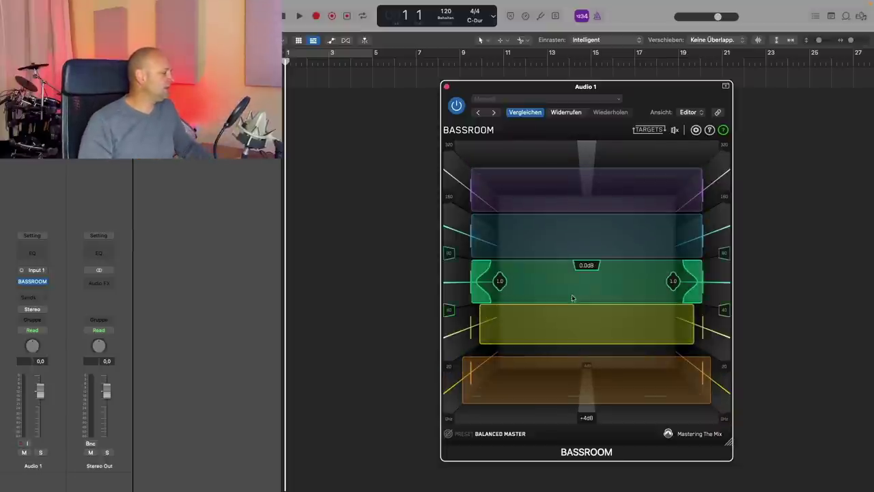
{"action": "left_click_drag", "start_coordinate": [574, 298], "coordinate": [569, 284]}
{"action": "left_click_drag", "start_coordinate": [563, 240], "coordinate": [561, 257]}
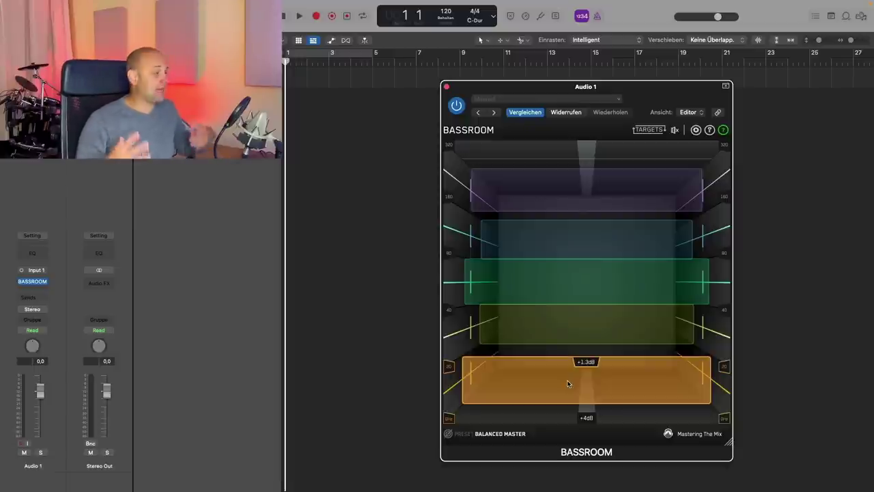
{"action": "left_click", "coordinate": [447, 87]}
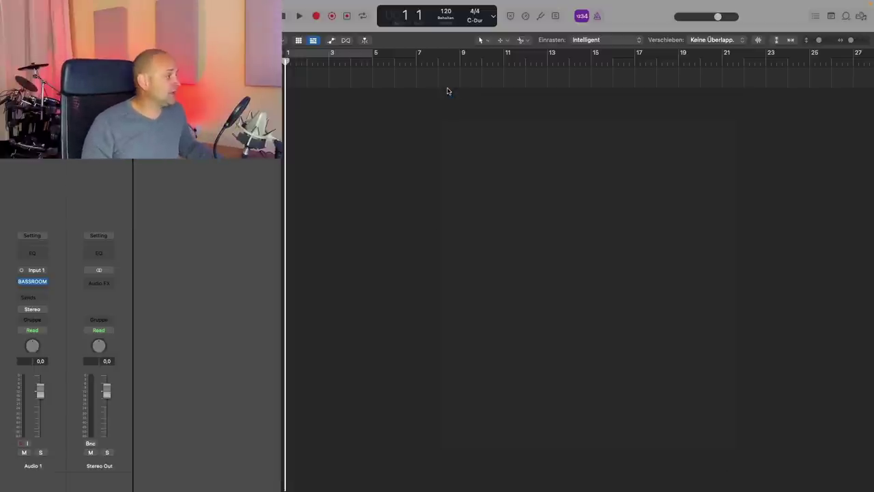